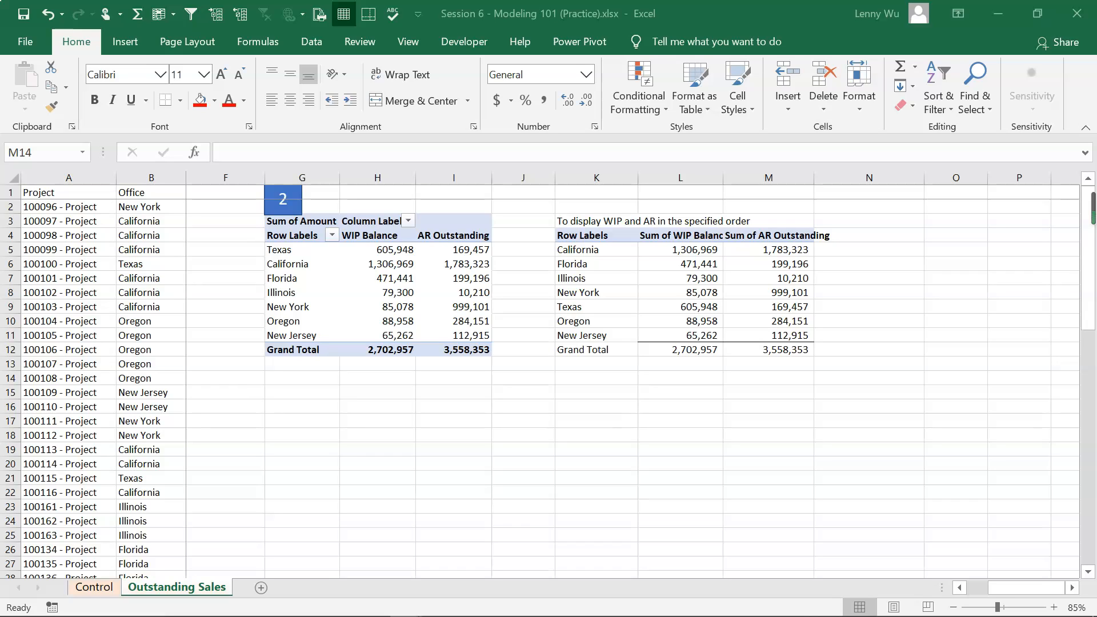
# Try moving the California row above Texas in the pivot table, and undo the move.
pyautogui.click(454, 306)
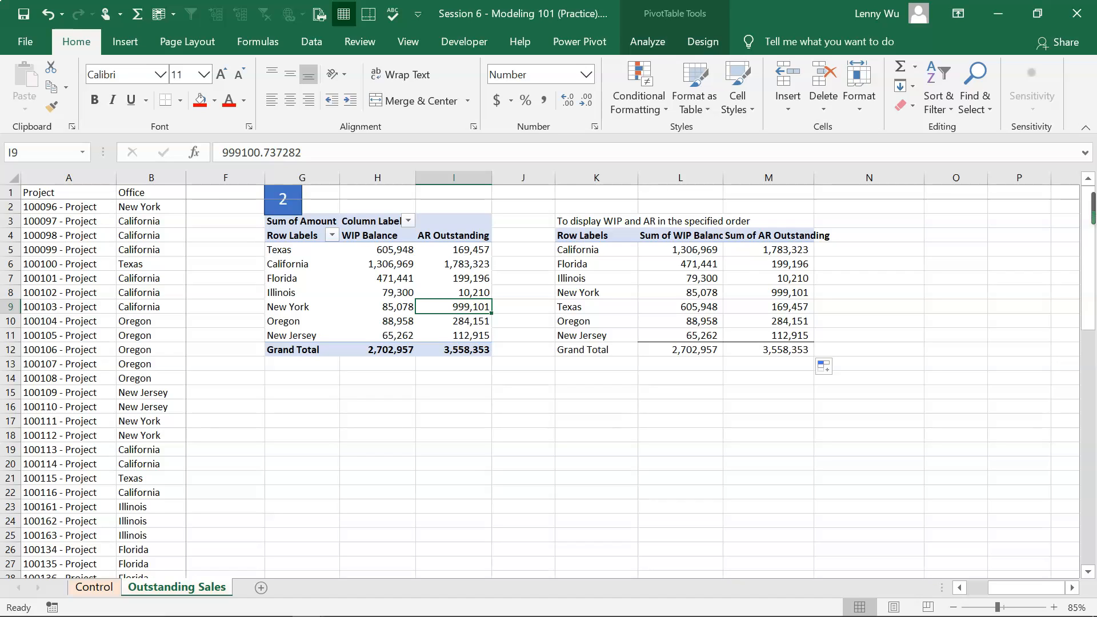
pyautogui.click(596, 250)
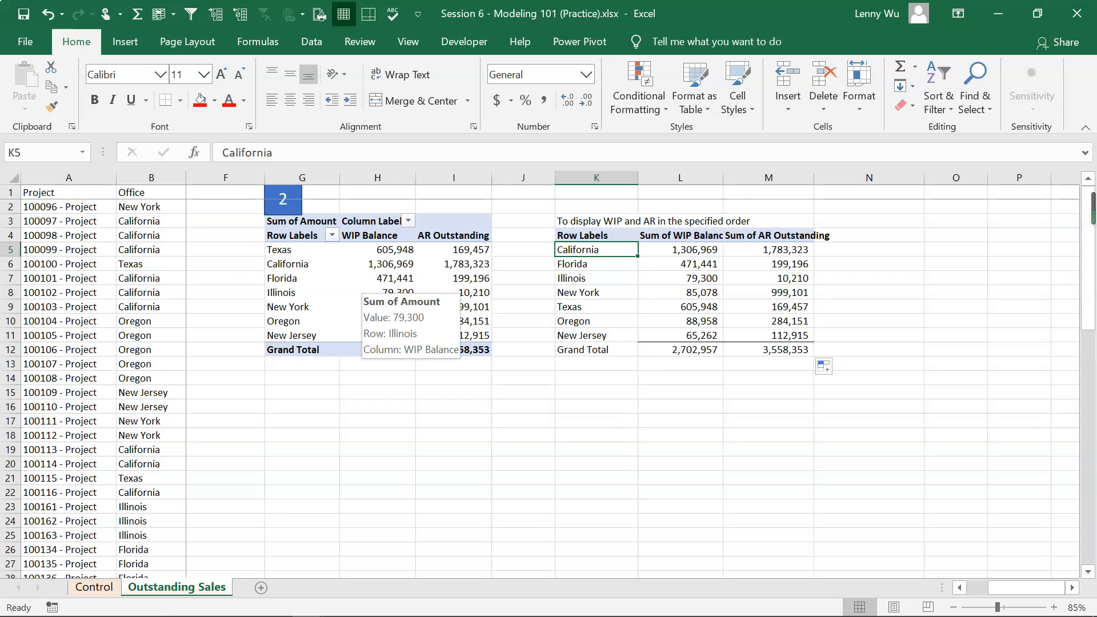
pyautogui.click(298, 263)
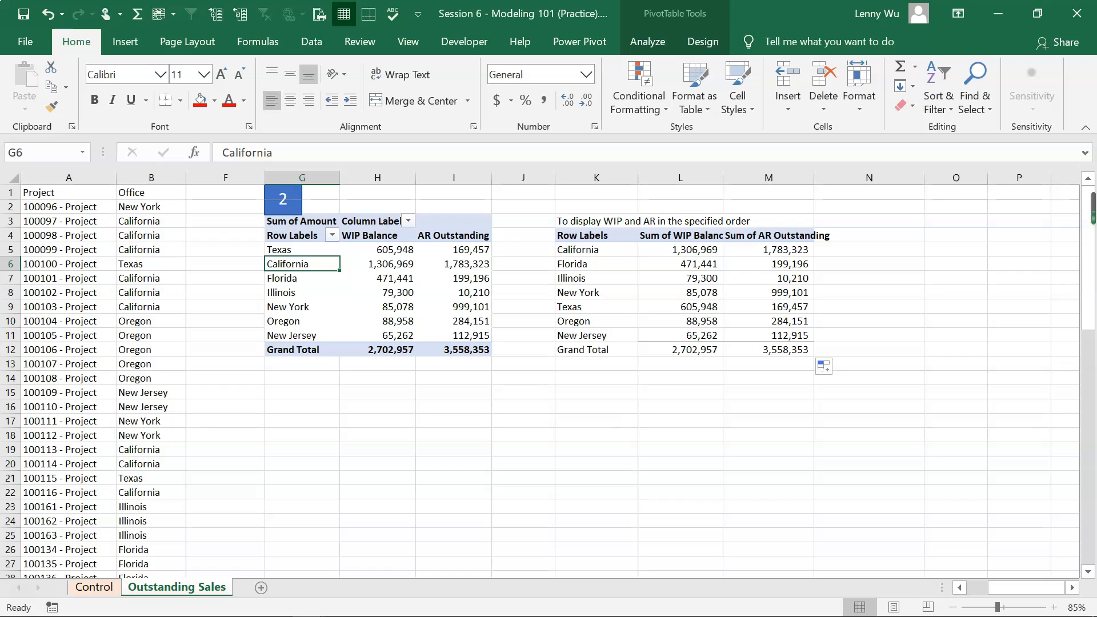
pyautogui.moveTo(340, 263)
pyautogui.mouseDown()
pyautogui.moveTo(331, 280)
pyautogui.moveTo(331, 252)
pyautogui.mouseUp()
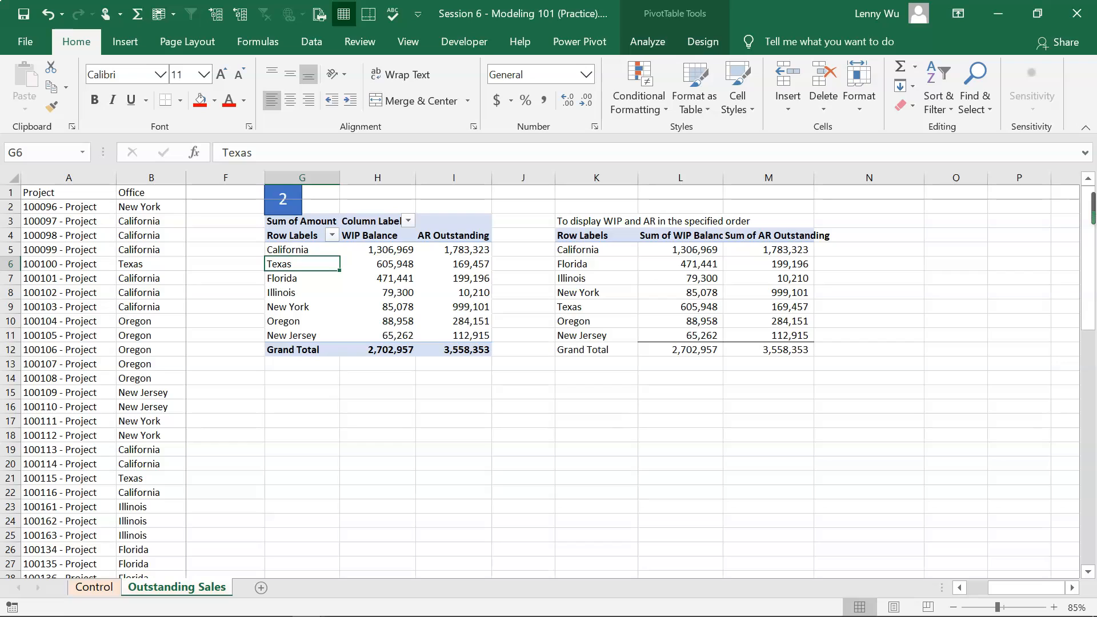
pyautogui.hotkey('ctrl', 'z')
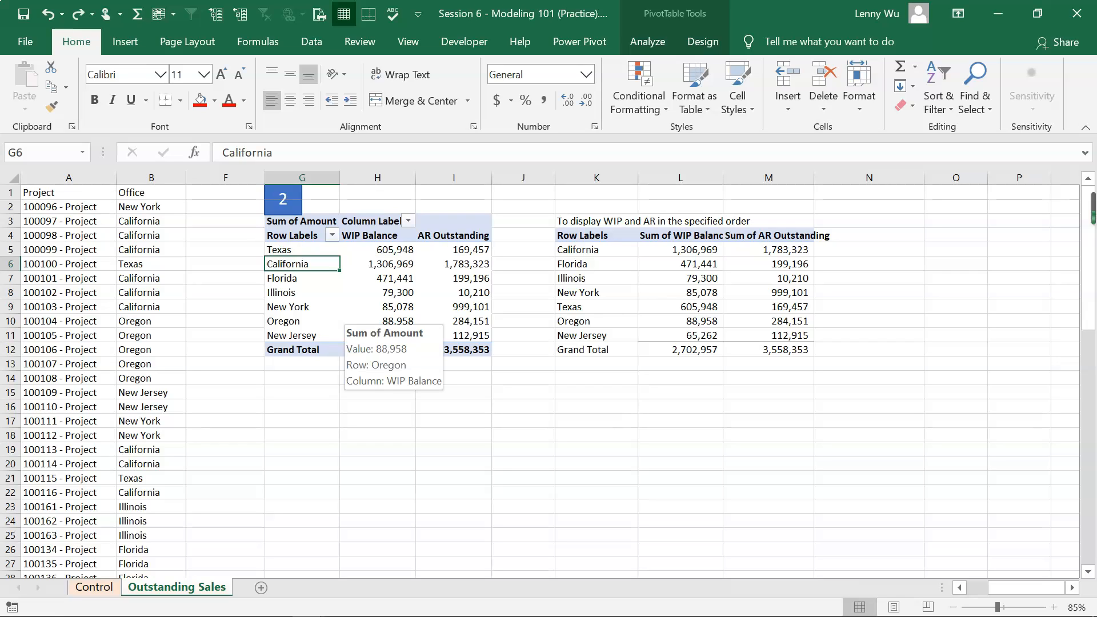
# Re-enter the California WIP formula in L5 as a GETPIVOTDATA reference to pivot table cell H6.
pyautogui.click(680, 249)
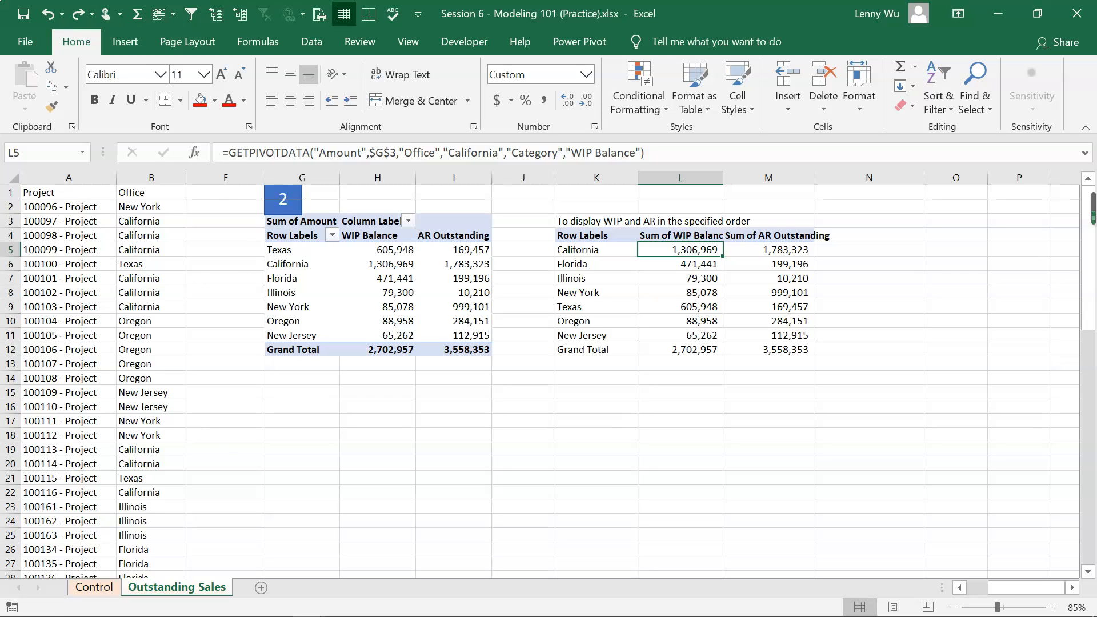
pyautogui.click(680, 278)
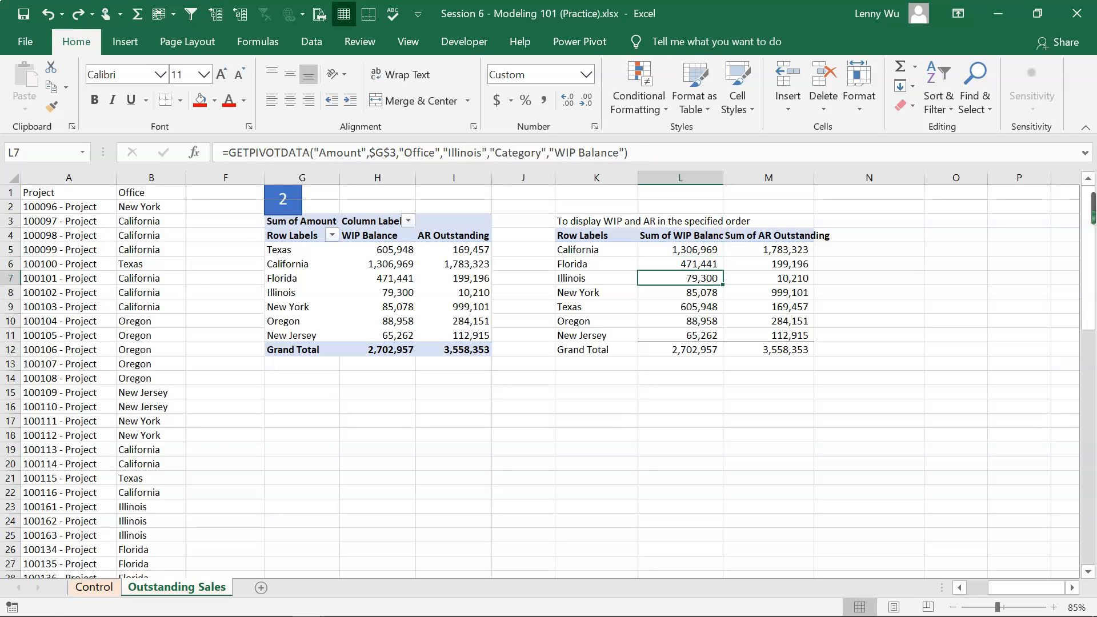
pyautogui.click(680, 249)
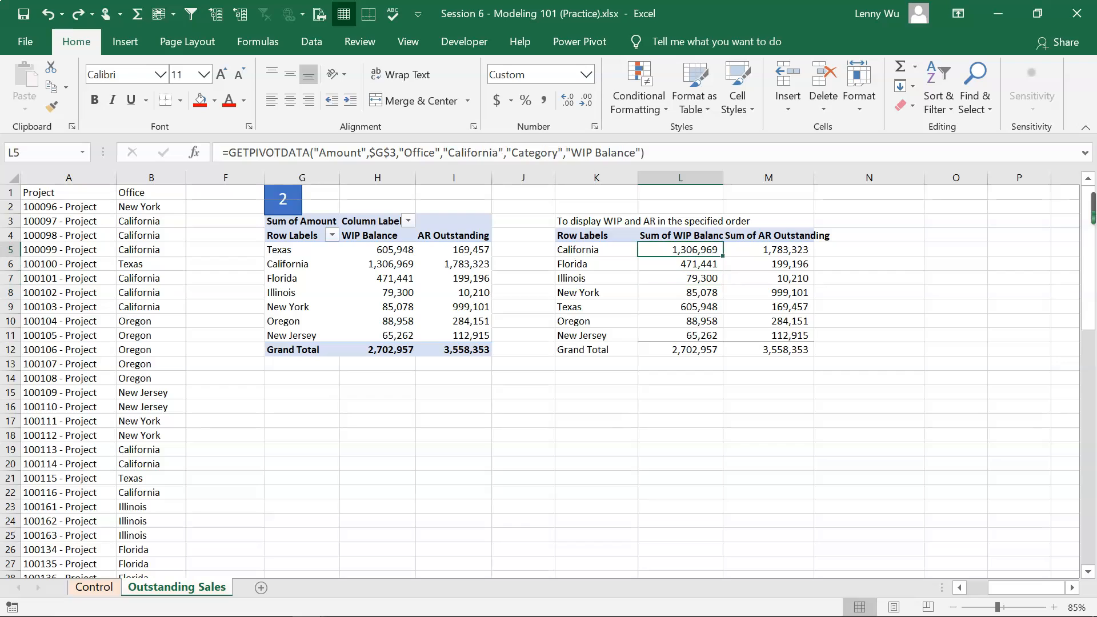
pyautogui.write('=')
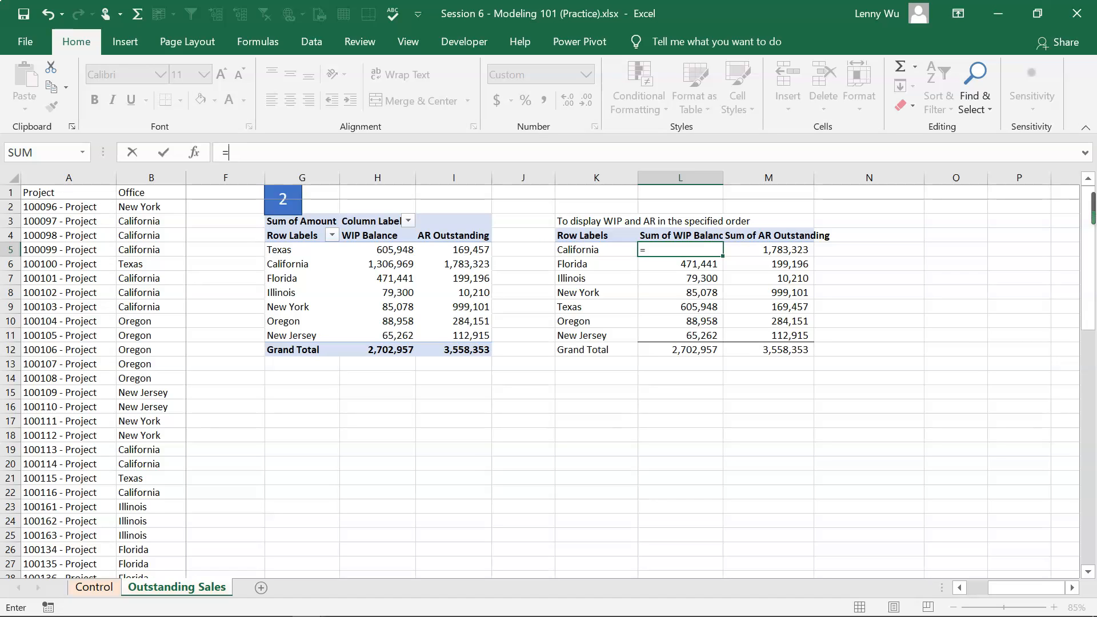
pyautogui.click(377, 264)
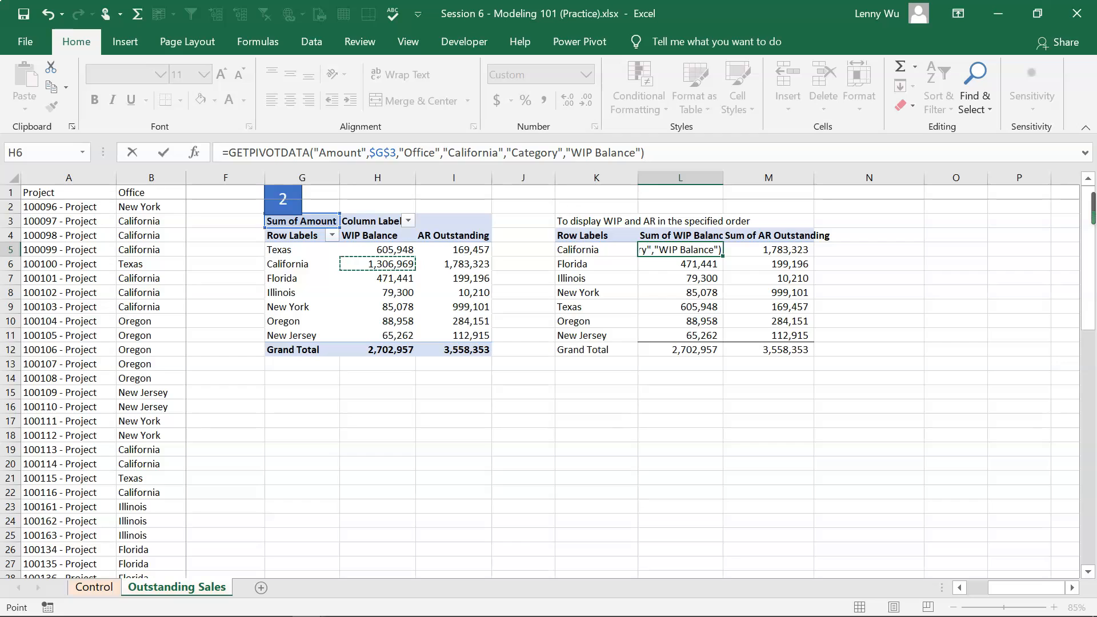
pyautogui.press('Return')
# Try clearing Florida's WIP formula in L6 and filling it down from L5, and undo both changes.
pyautogui.click(680, 292)
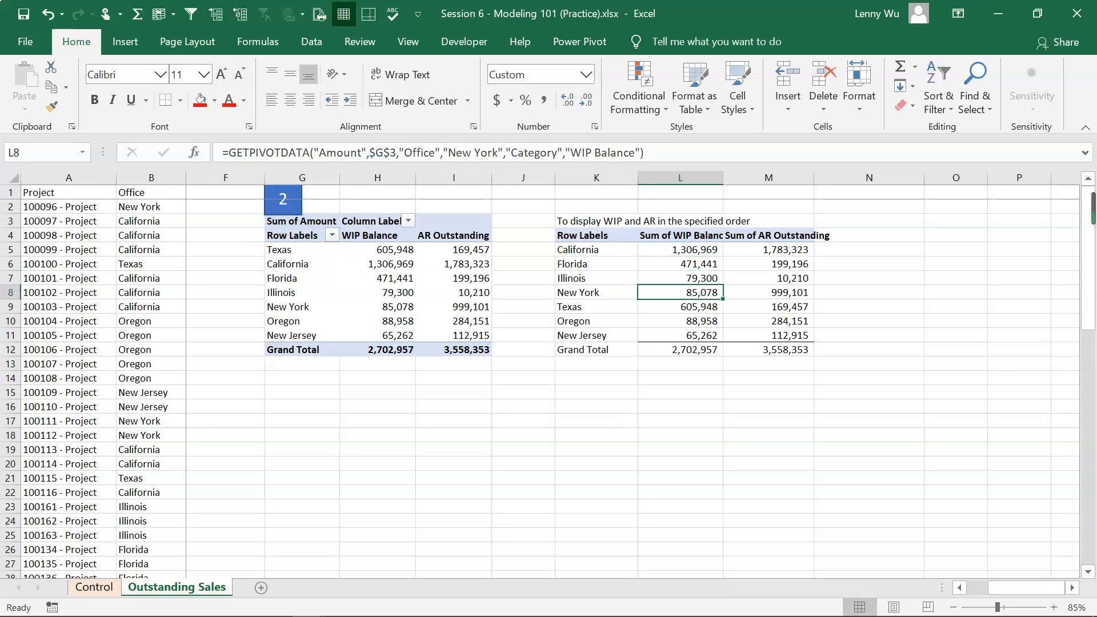
pyautogui.press('Up')
pyautogui.press('Up')
pyautogui.press('Up')
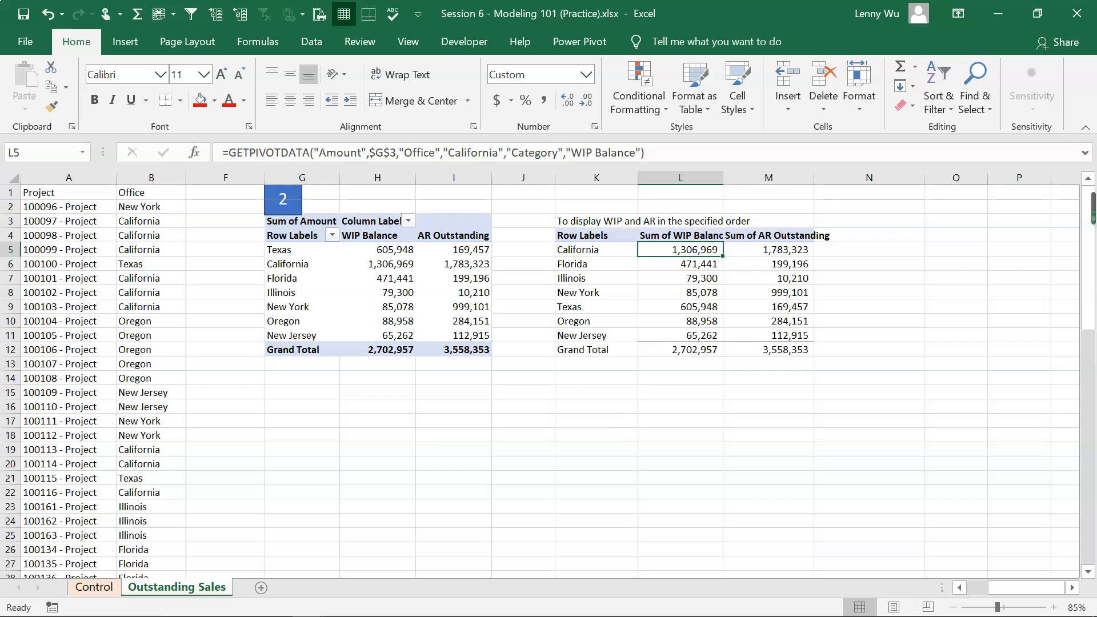
pyautogui.press('Down')
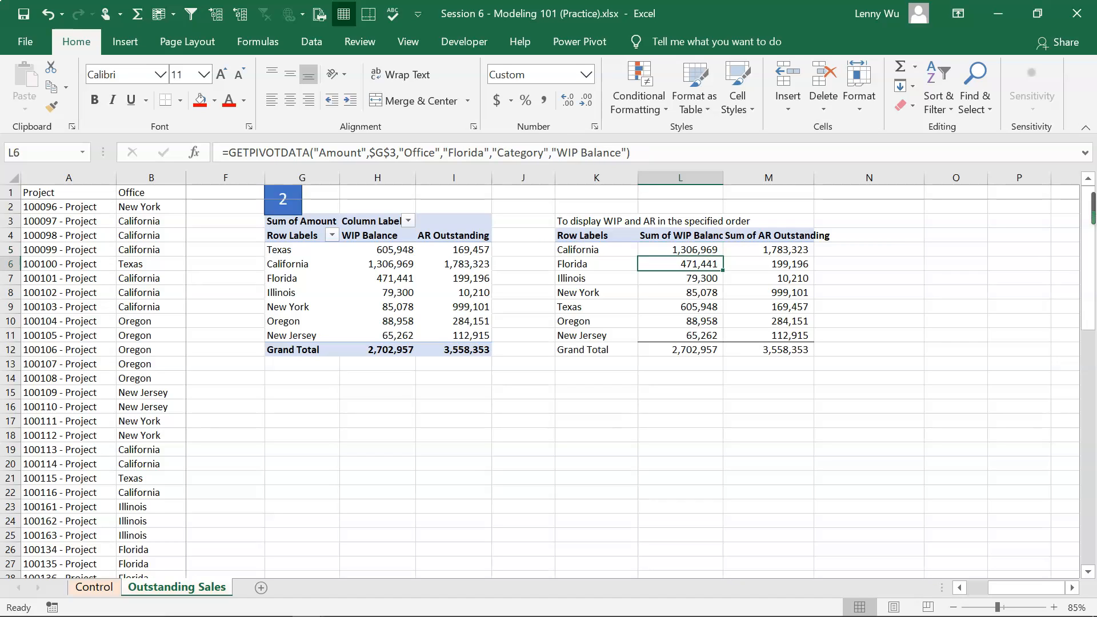
pyautogui.press('Delete')
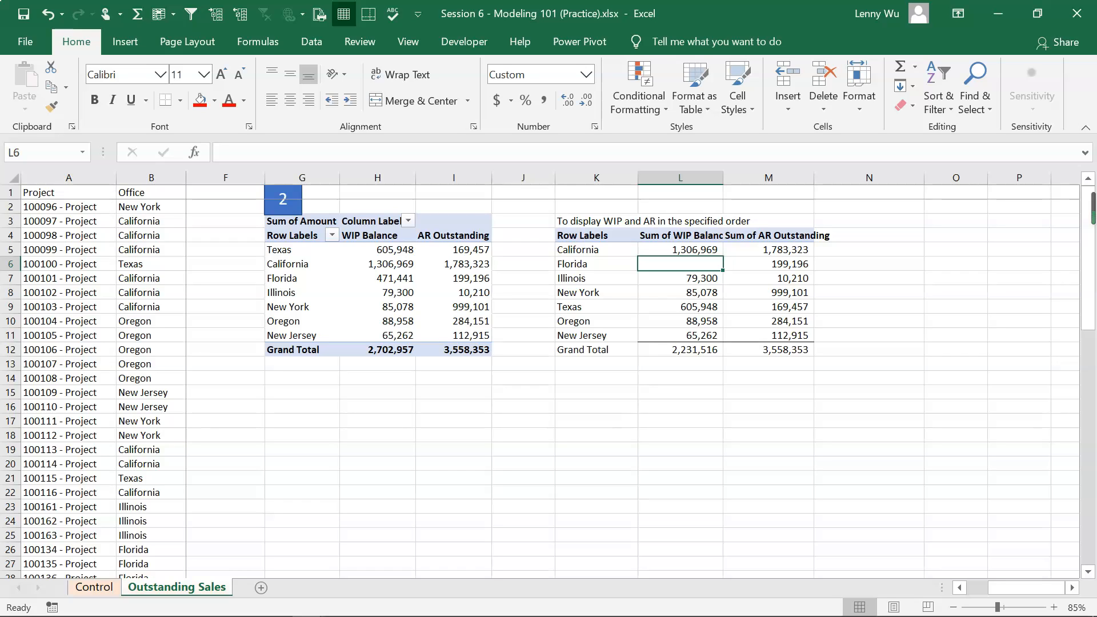
pyautogui.press('Up')
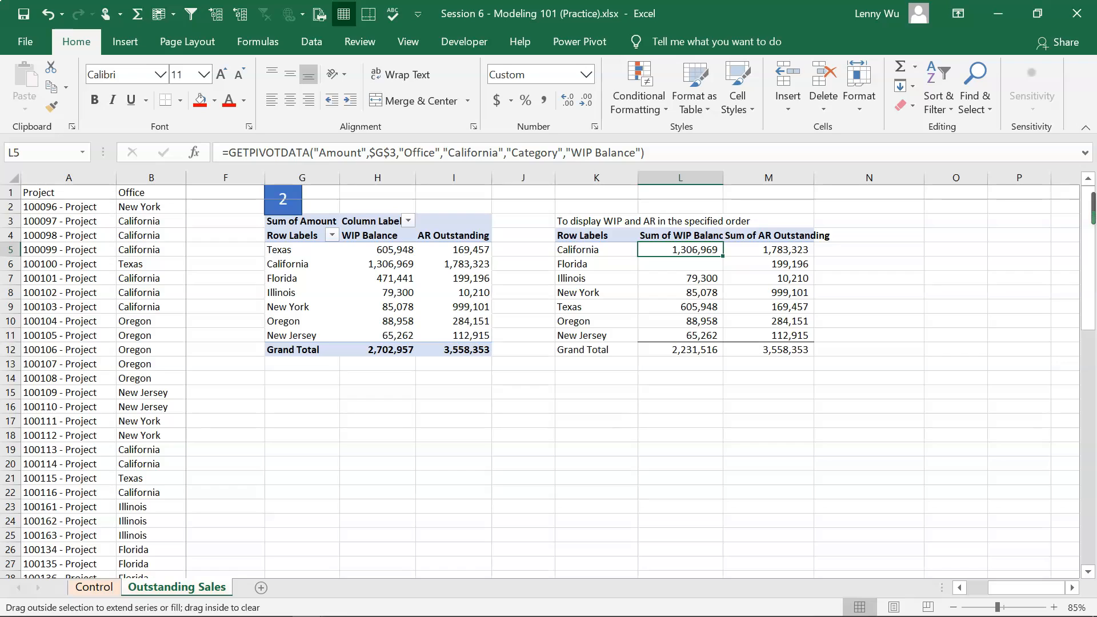
pyautogui.moveTo(723, 256); pyautogui.dragTo(723, 269)
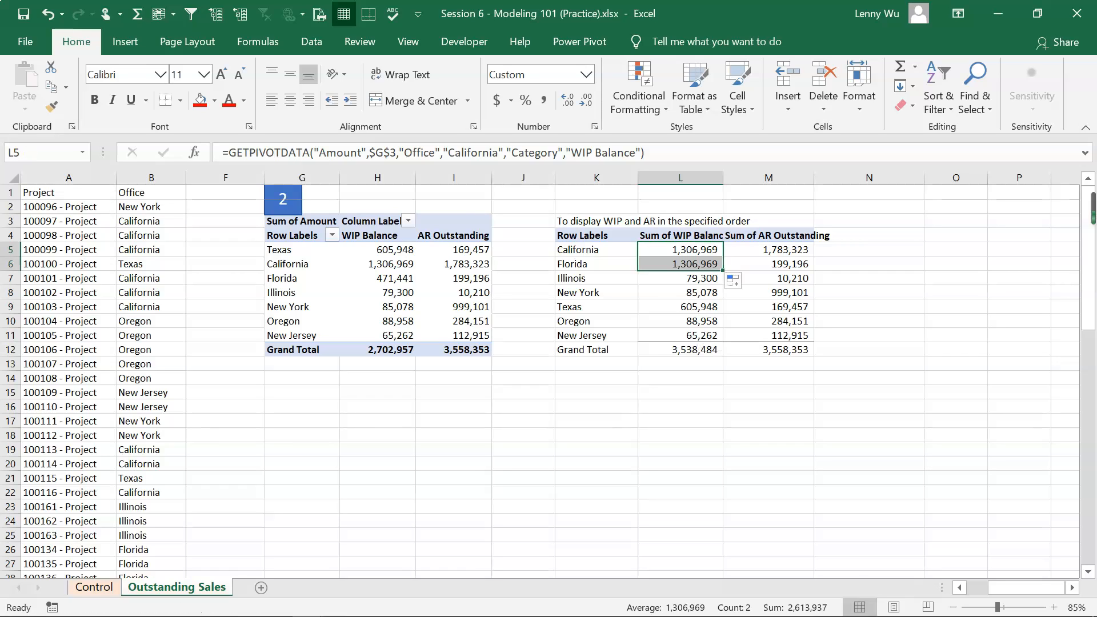
pyautogui.click(689, 264)
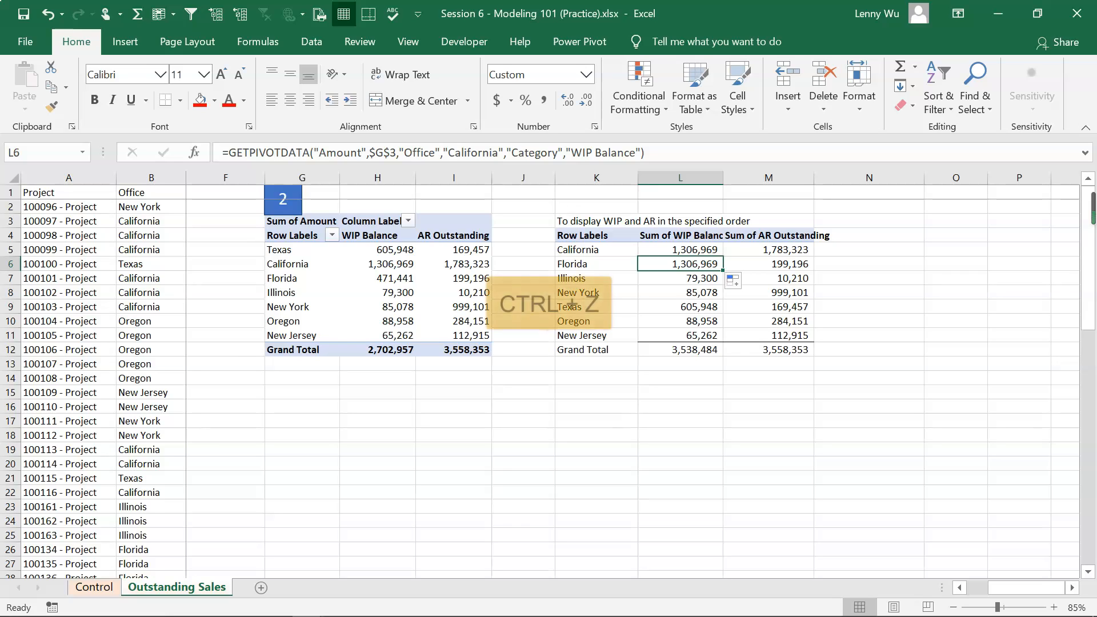
pyautogui.hotkey('ctrl', 'z')
pyautogui.hotkey('ctrl', 'z')
# Replace the hardcoded "California" argument in L5's GETPIVOTDATA formula with the column-locked reference $K5.
pyautogui.press('Up')
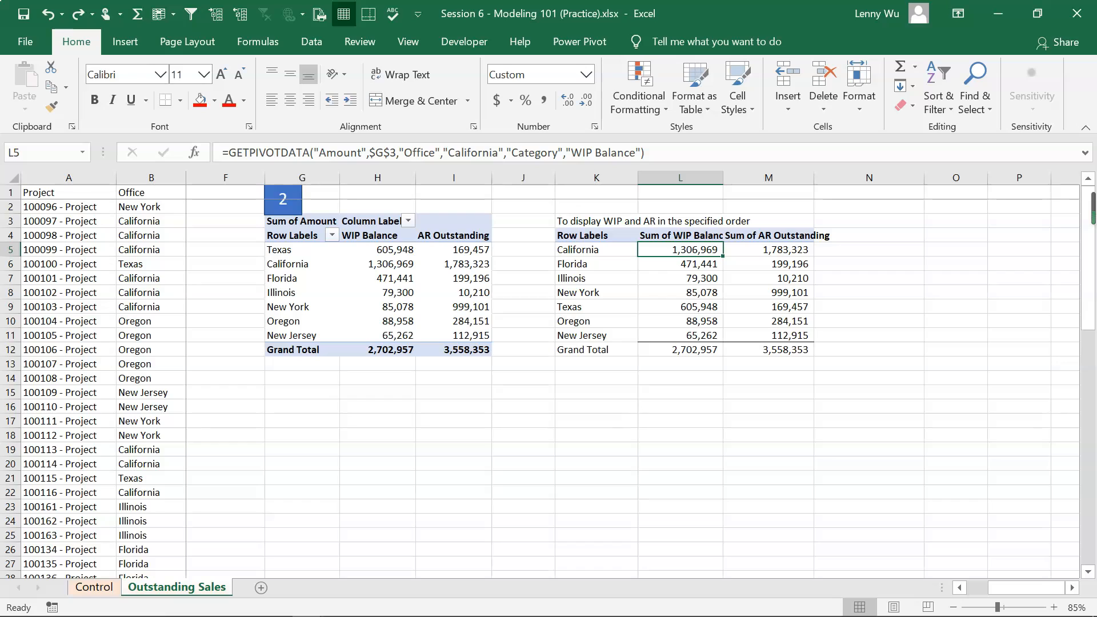
pyautogui.moveTo(502, 152); pyautogui.dragTo(443, 152)
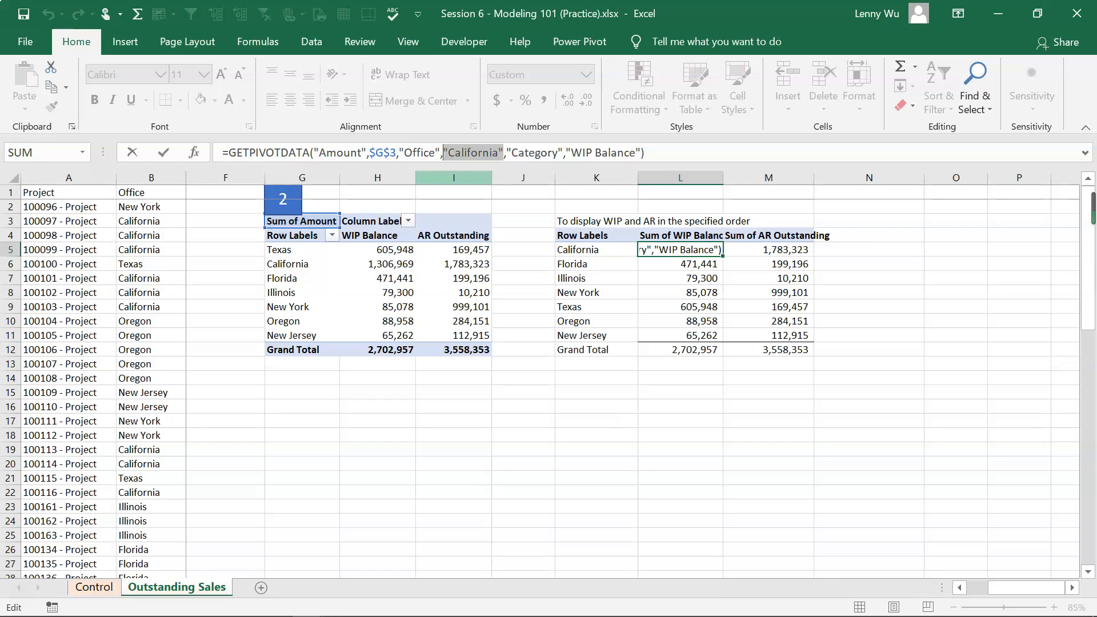
pyautogui.press('BackSpace')
pyautogui.click(596, 250)
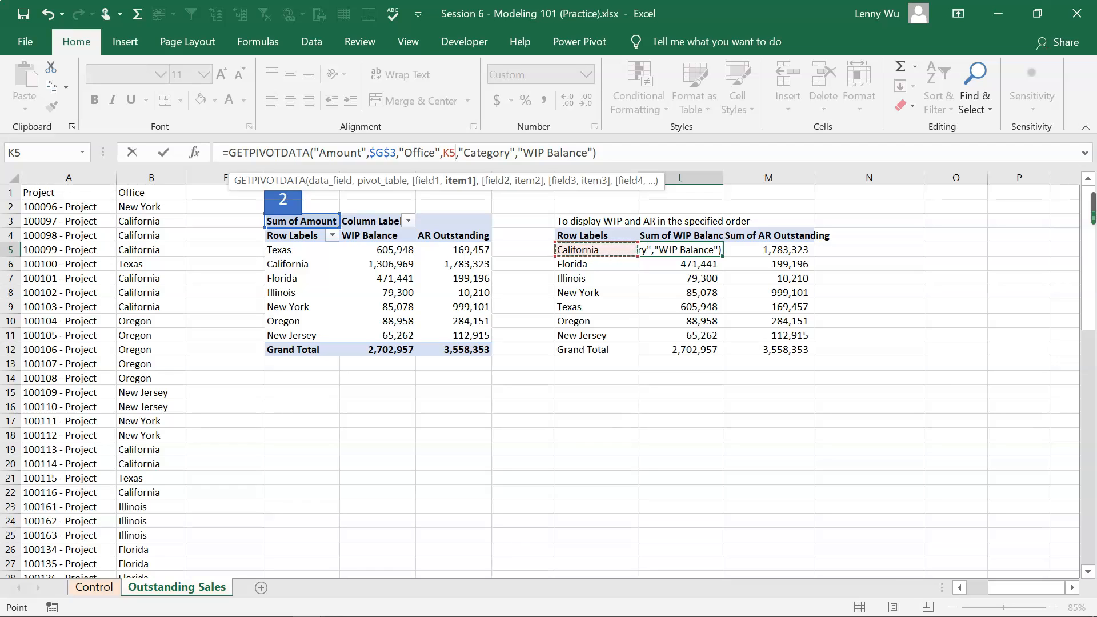
pyautogui.press('F4')
pyautogui.press('F4')
pyautogui.press('F4')
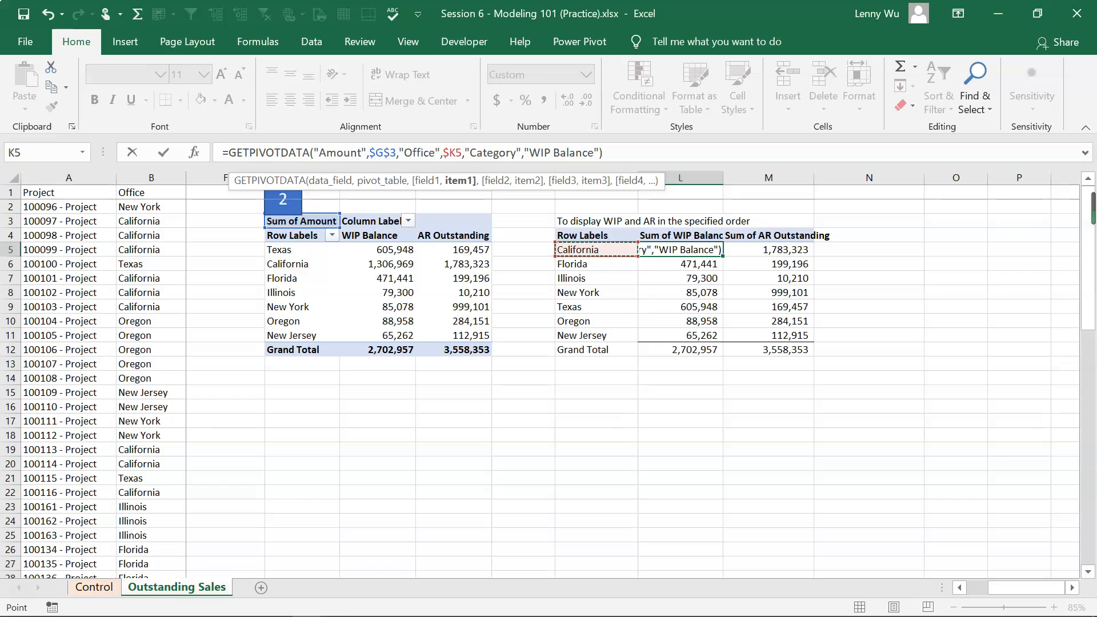
# Replace the hardcoded "WIP Balance" argument in L5's formula with the row-locked reference L$4 and commit the formula.
pyautogui.moveTo(529, 153); pyautogui.dragTo(594, 152)
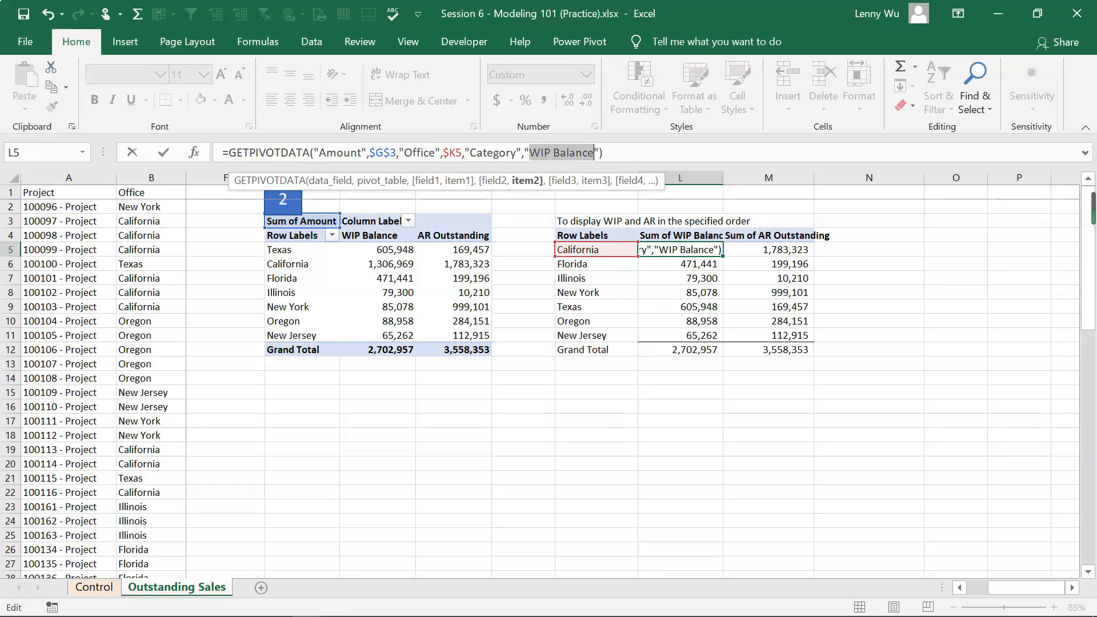
pyautogui.press('BackSpace')
pyautogui.press('BackSpace')
pyautogui.press('Delete')
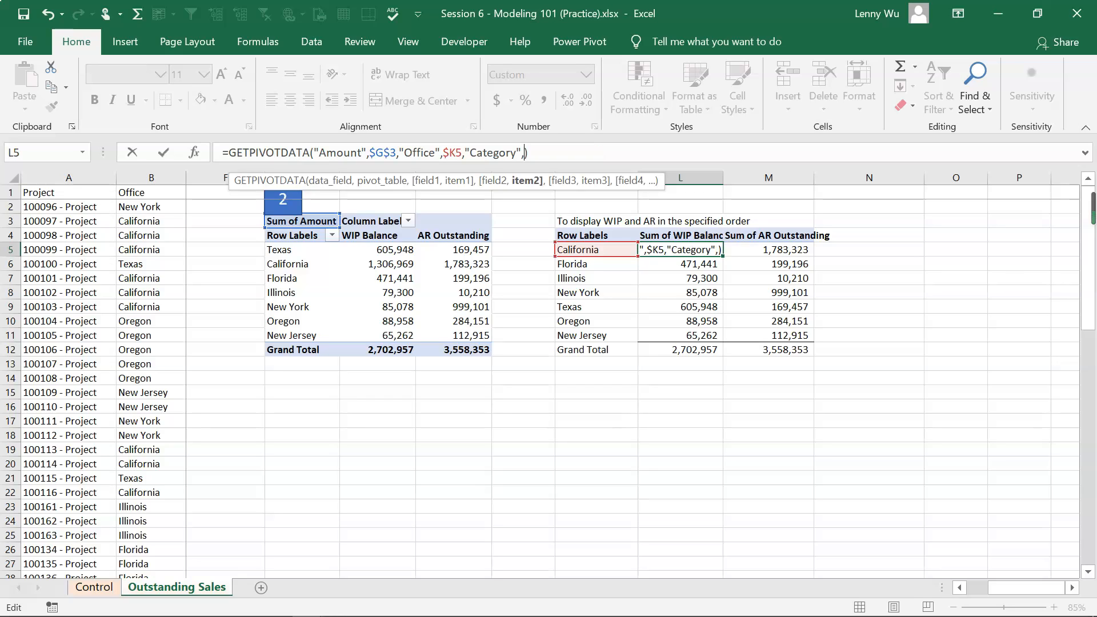
pyautogui.click(708, 236)
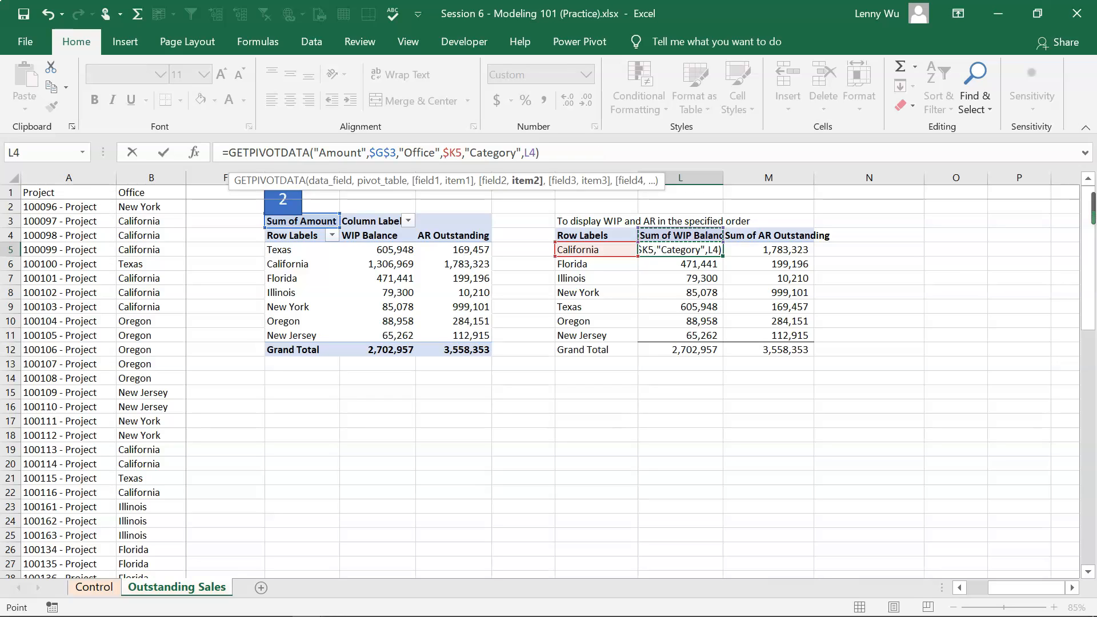
pyautogui.press('F4')
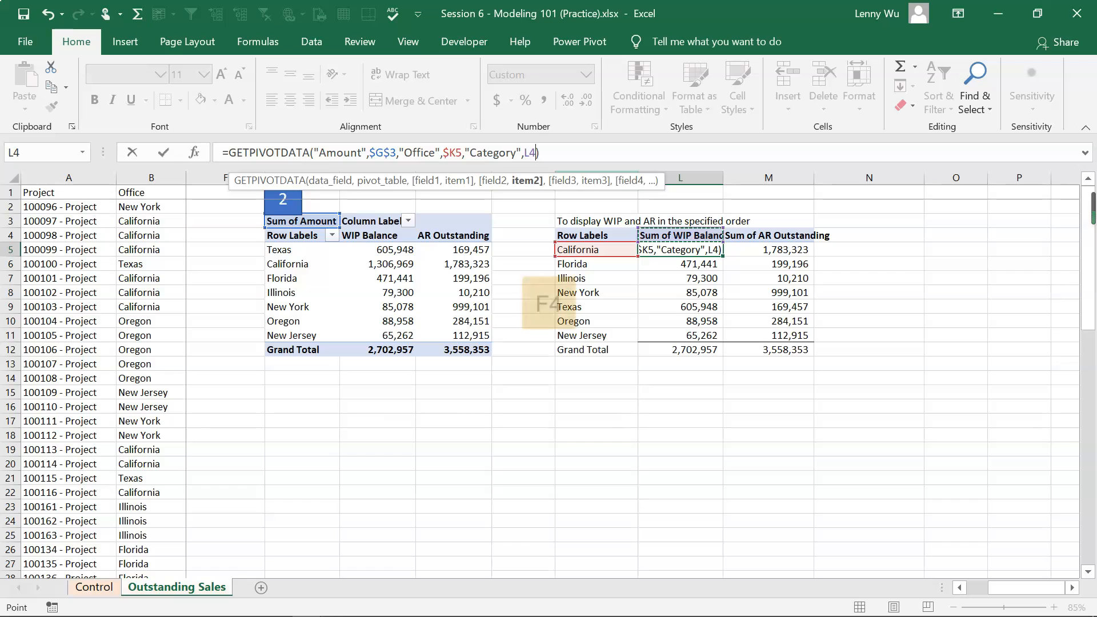
pyautogui.press('F4')
pyautogui.press('F4')
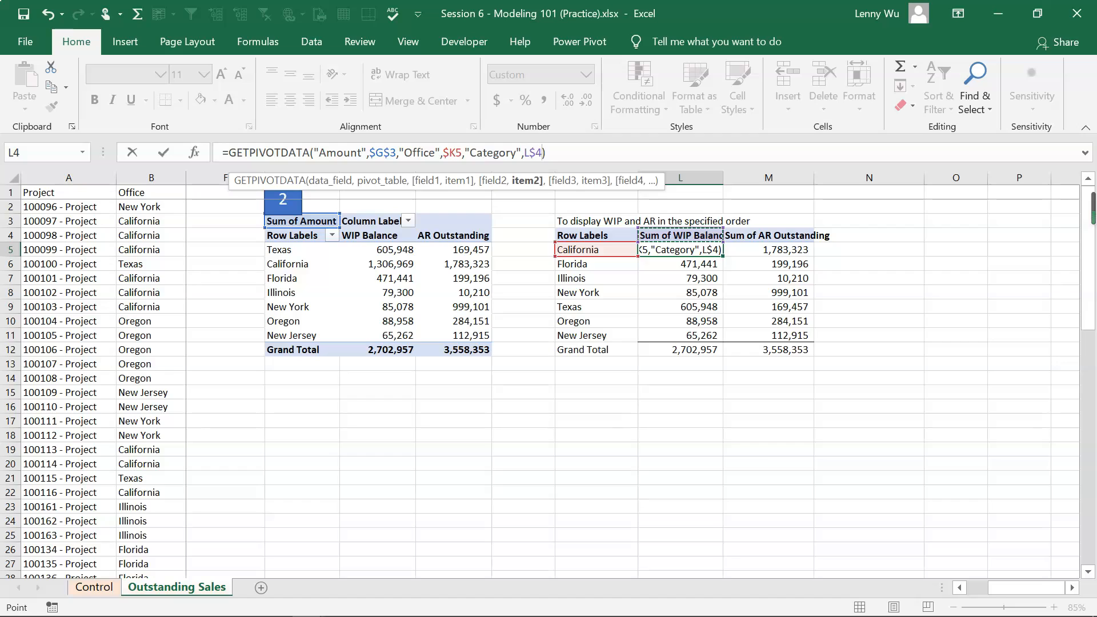
pyautogui.press('Return')
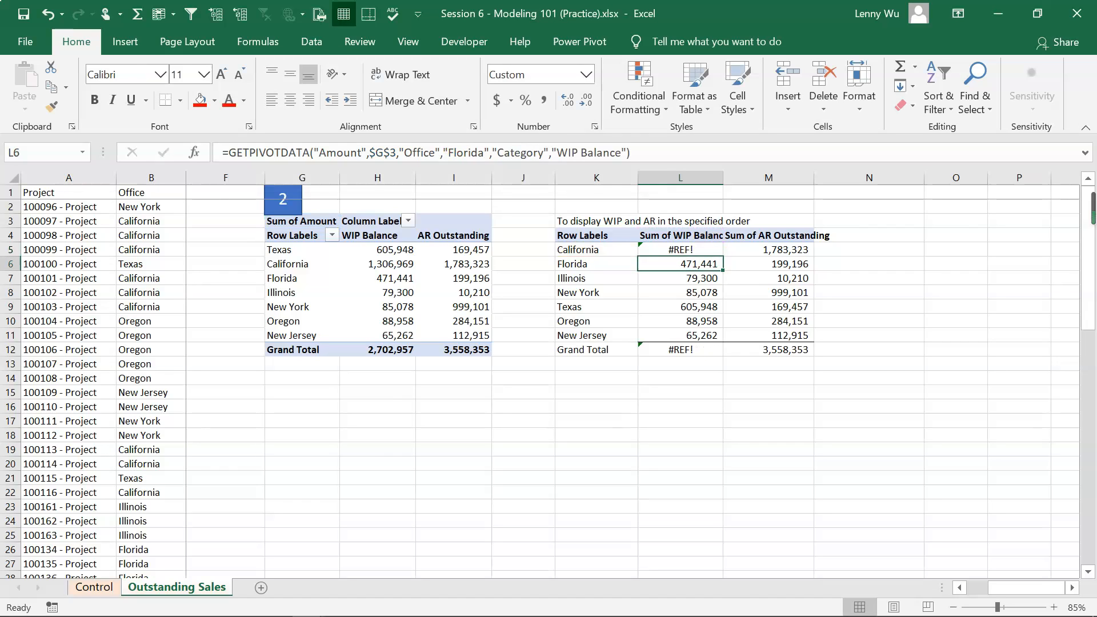
# Remove the "Sum of" prefix from the headers in L4 and M4, leaving WIP Balance and AR Outstanding.
pyautogui.press('Up')
pyautogui.press('Up')
pyautogui.moveTo(263, 153); pyautogui.dragTo(221, 153)
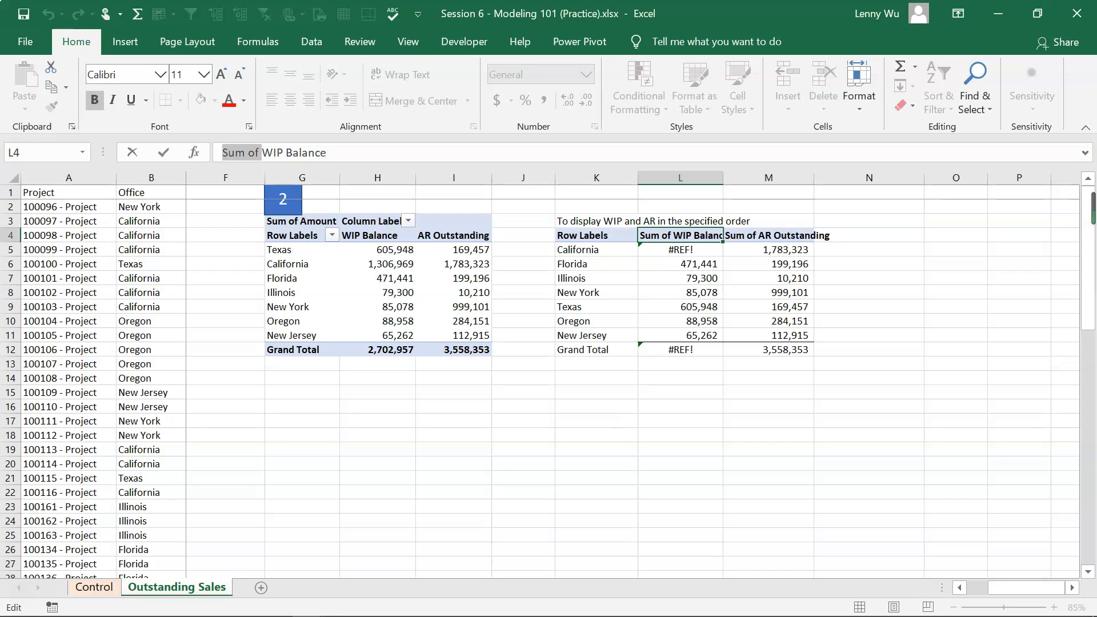
pyautogui.press('BackSpace')
pyautogui.press('Return')
pyautogui.click(812, 235)
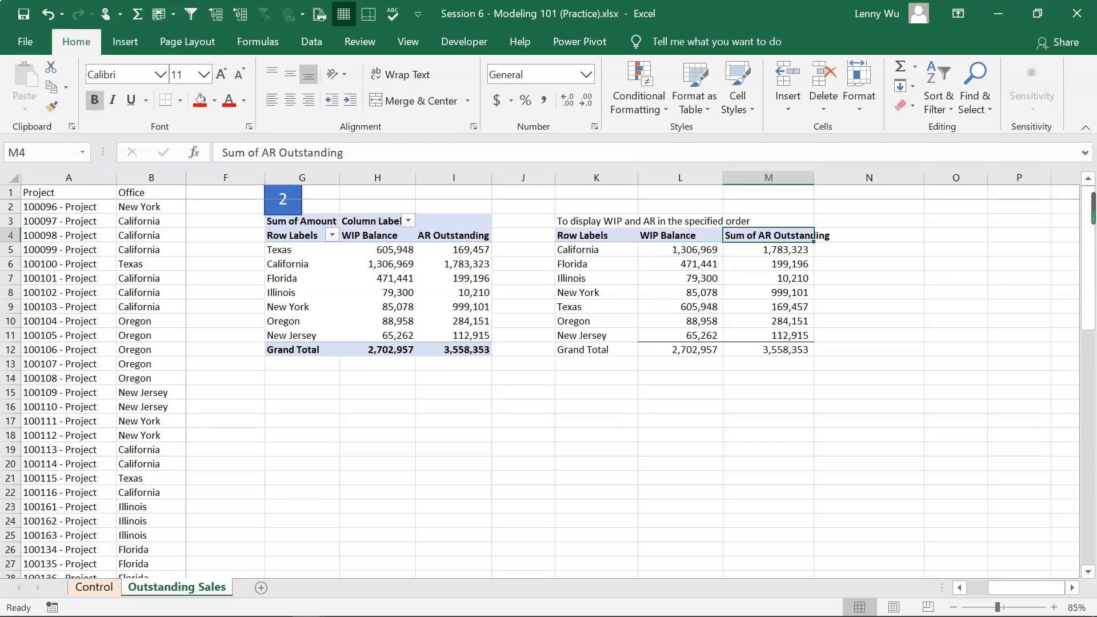
pyautogui.moveTo(222, 152); pyautogui.dragTo(262, 152)
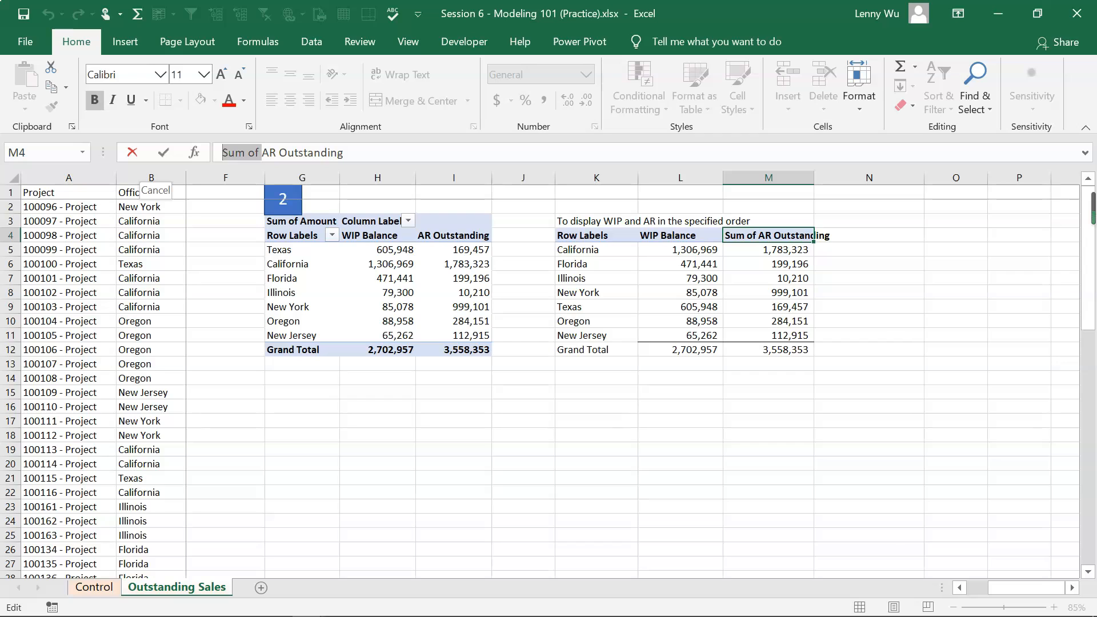
pyautogui.press('BackSpace')
pyautogui.press('Return')
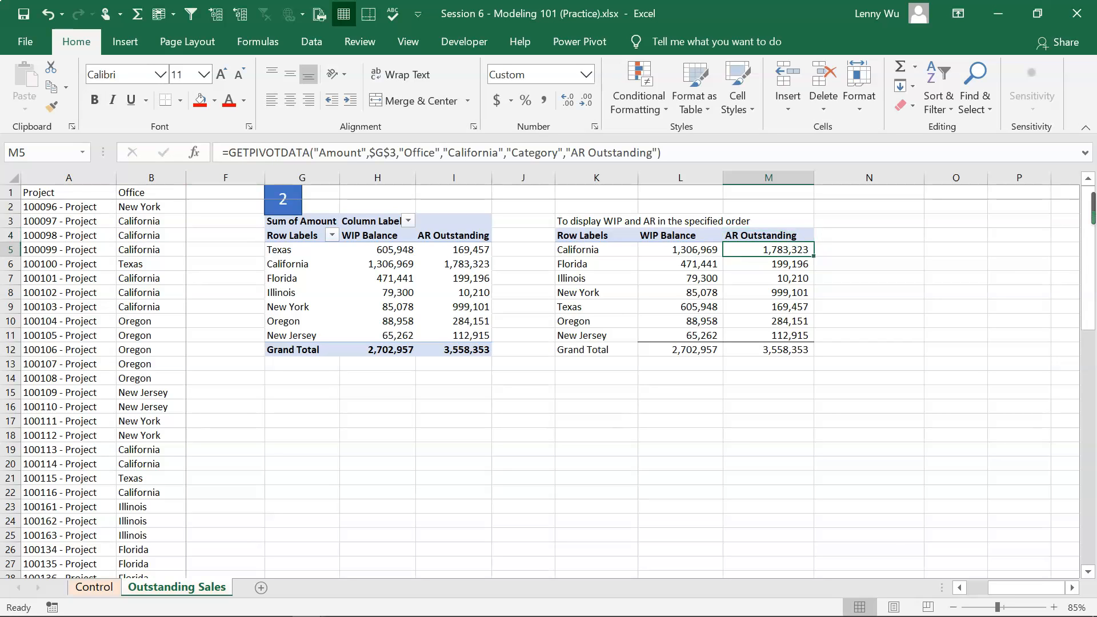
# Fill L5's formula down to row 11 and across to column M, and check the copied formula in M7.
pyautogui.click(680, 249)
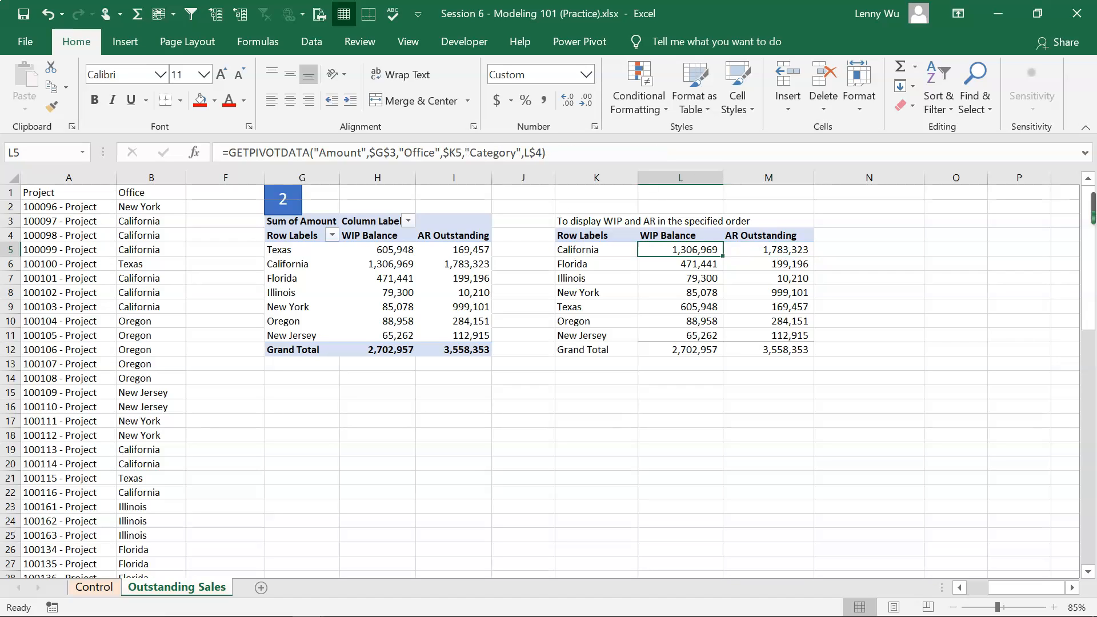
pyautogui.moveTo(723, 256); pyautogui.dragTo(721, 339)
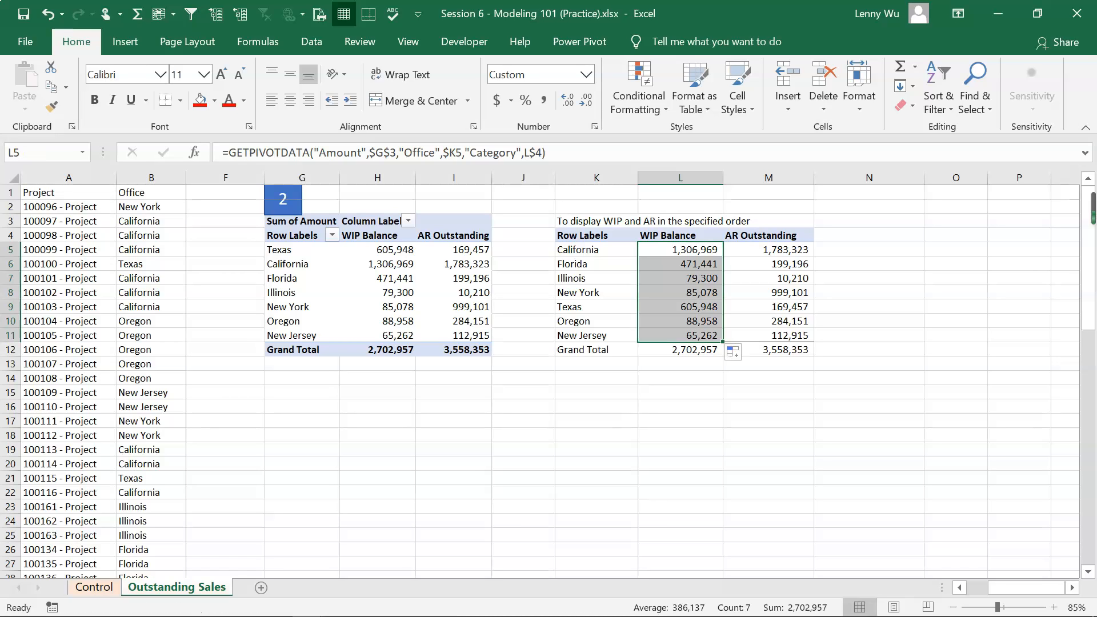
pyautogui.moveTo(723, 342); pyautogui.dragTo(812, 342)
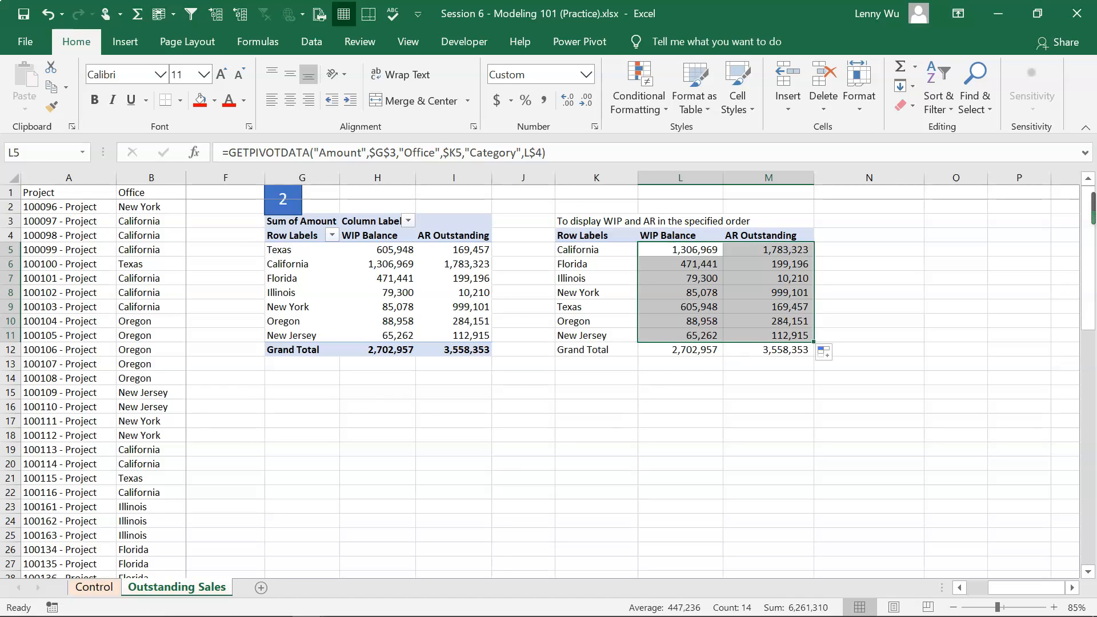
pyautogui.click(769, 392)
pyautogui.click(769, 279)
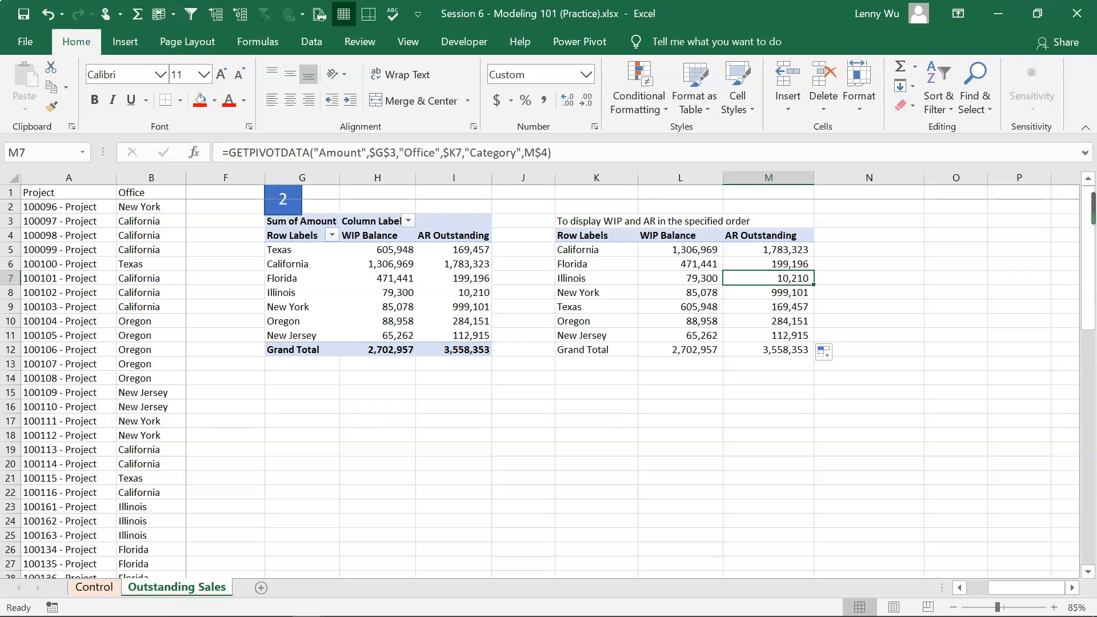
# Check the formula in L5 and restore the border line above the Grand Total values in columns L and M.
pyautogui.press('Up')
pyautogui.press('Up')
pyautogui.press('Left')
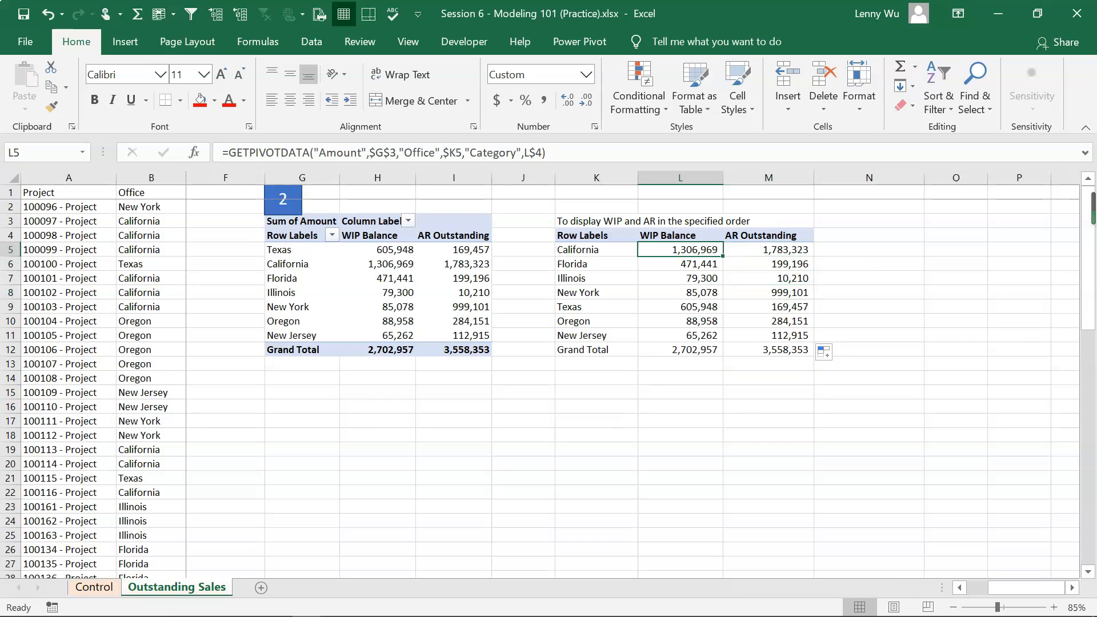
pyautogui.click(680, 278)
pyautogui.moveTo(680, 292); pyautogui.dragTo(680, 307)
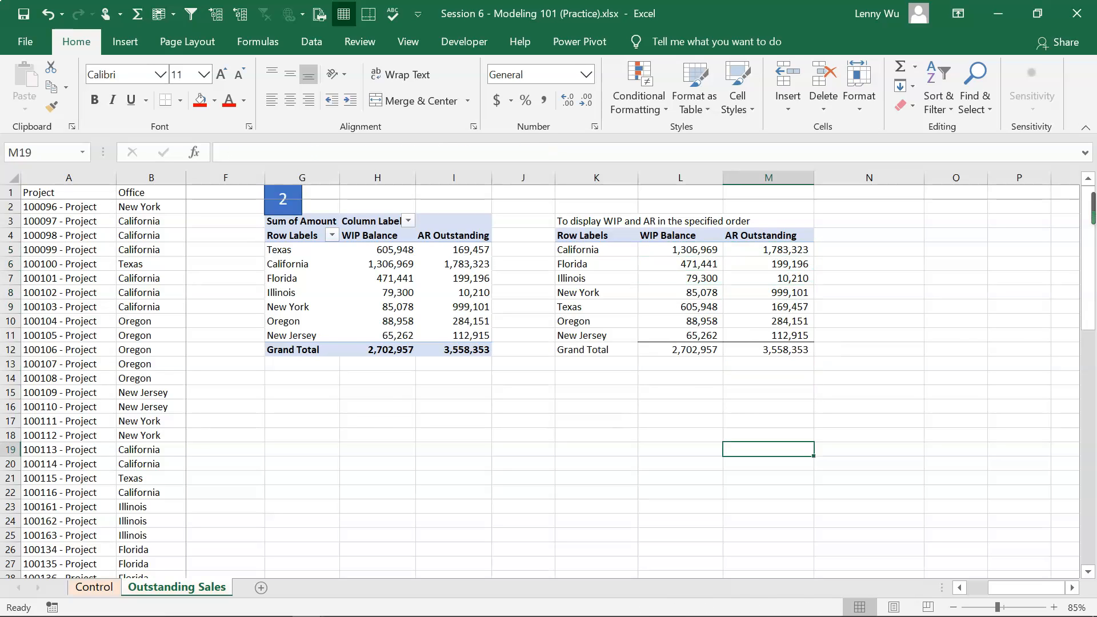
# Clear the New York WIP Balance in L8 and refill it by copying L7's GETPIVOTDATA formula down one row.
pyautogui.click(681, 293)
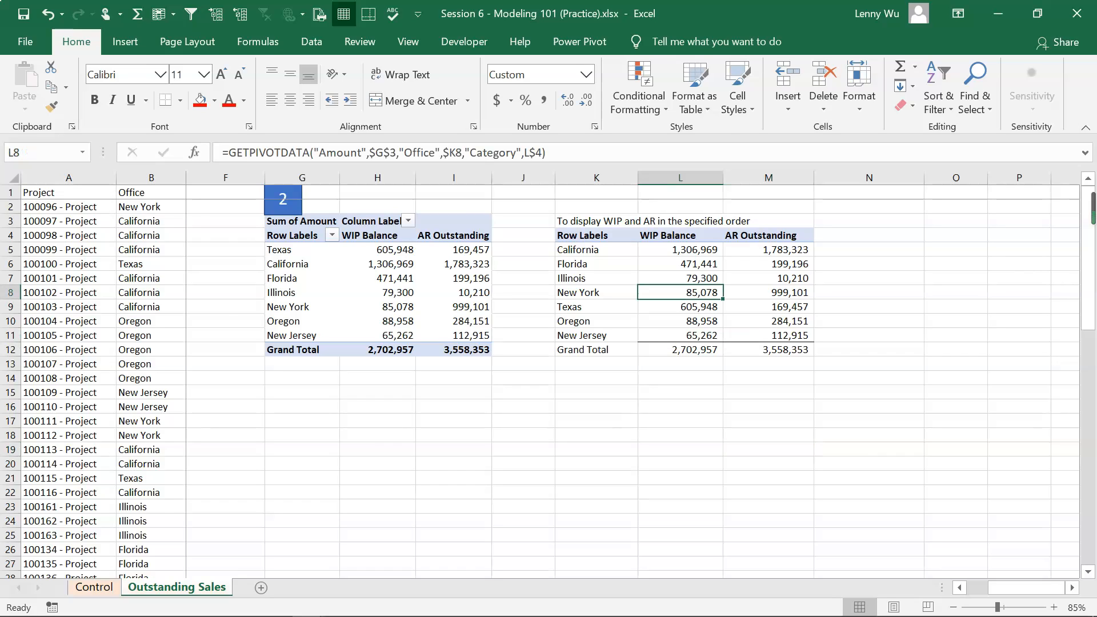
pyautogui.press('Delete')
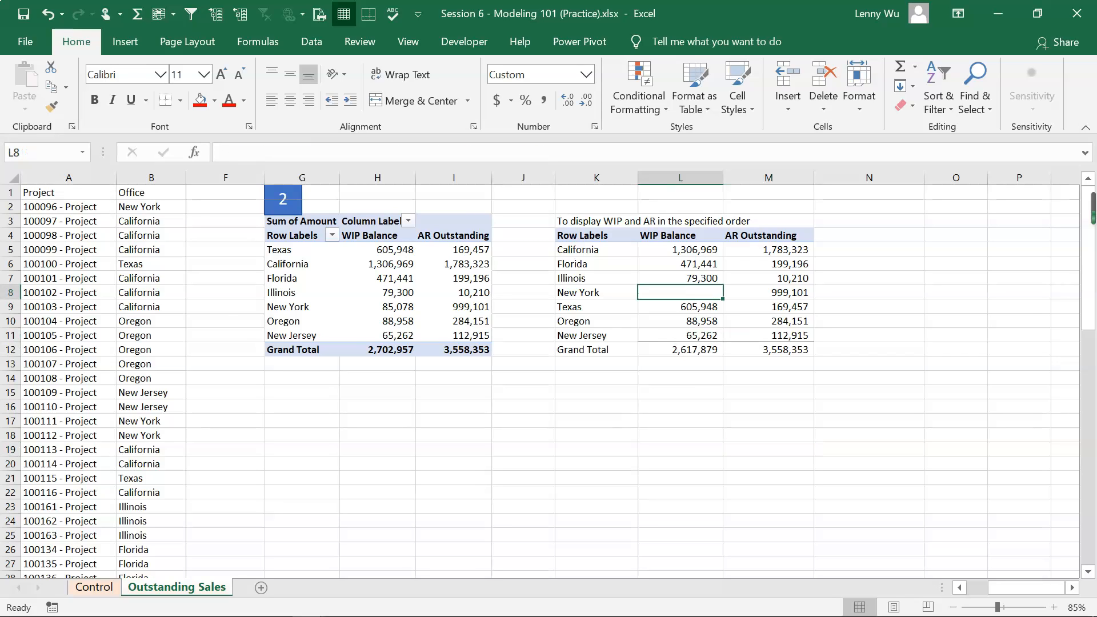
pyautogui.click(680, 278)
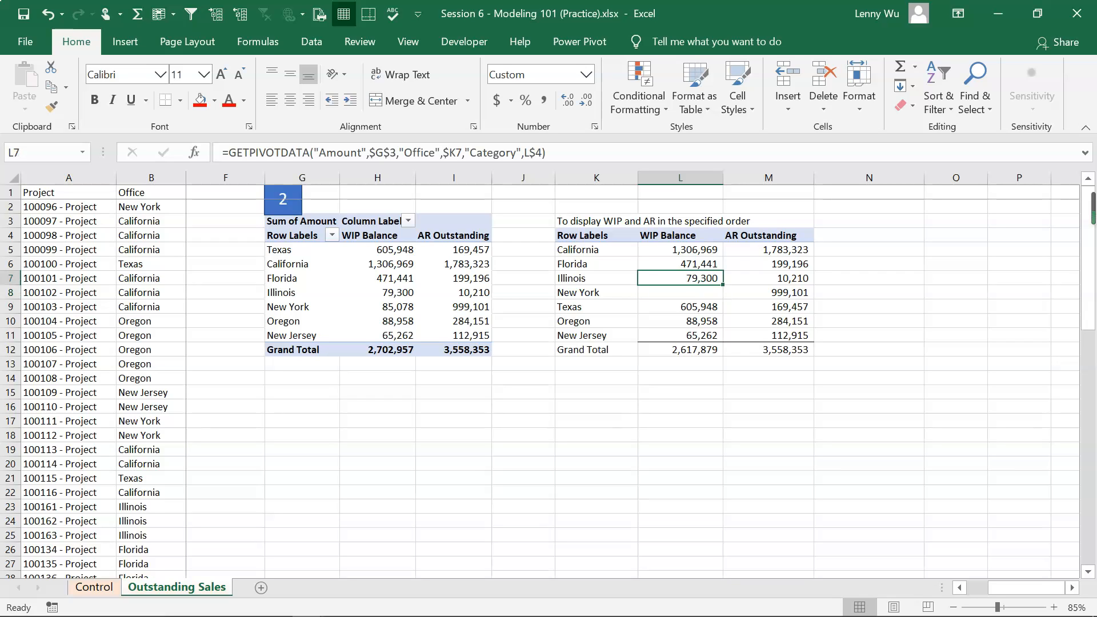
pyautogui.moveTo(723, 284); pyautogui.dragTo(722, 297)
pyautogui.click(768, 321)
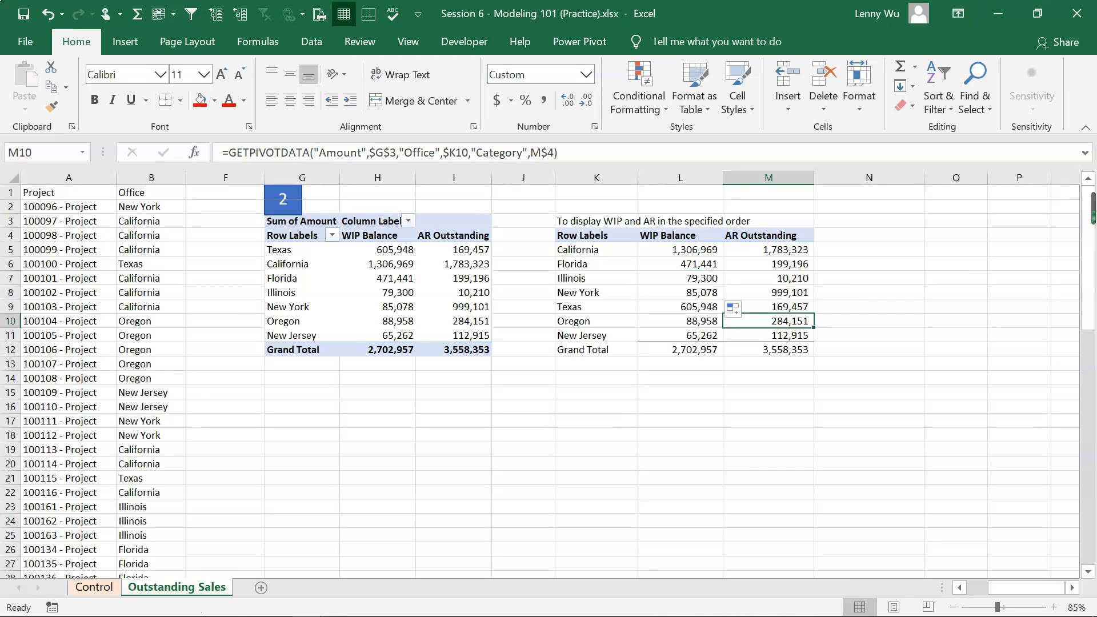
# Switch to the PowerPoint slide show with the Excel Modeling: 10 Dos and Don'ts (Part 1) slide.
pyautogui.hotkey('alt', 'Tab')
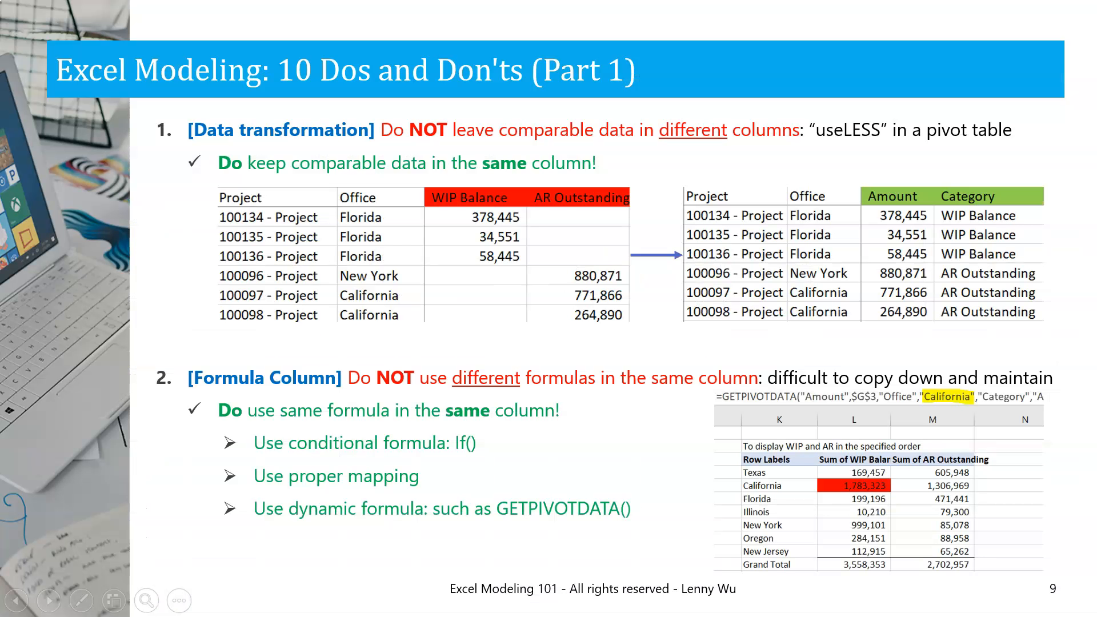